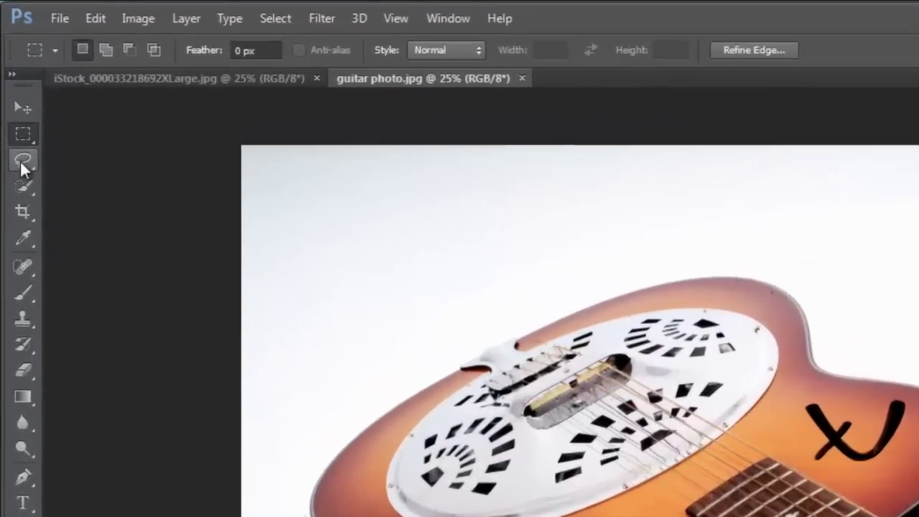
Step: Switch the selection tool to the Polygonal Lasso Tool from the lasso flyout
{"action": "left_click", "coordinate": [22, 160]}
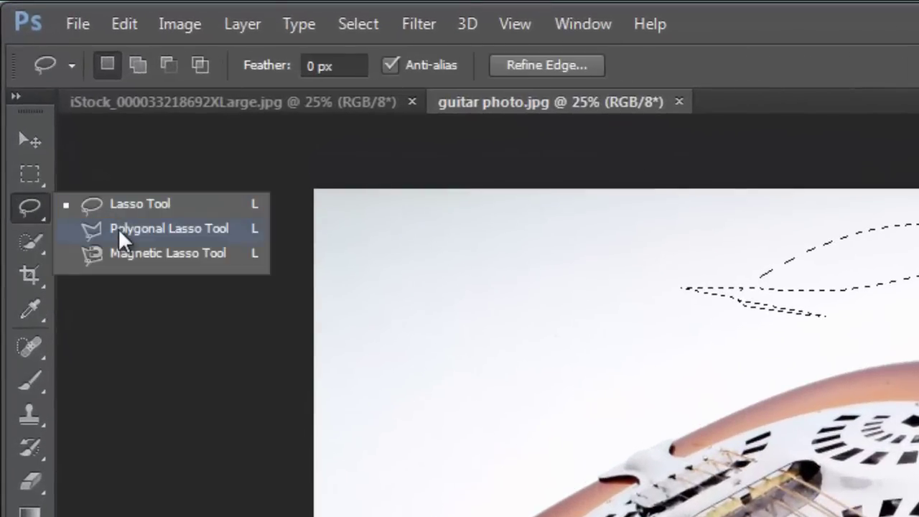
{"action": "left_click", "coordinate": [26, 204]}
{"action": "key", "text": "m"}
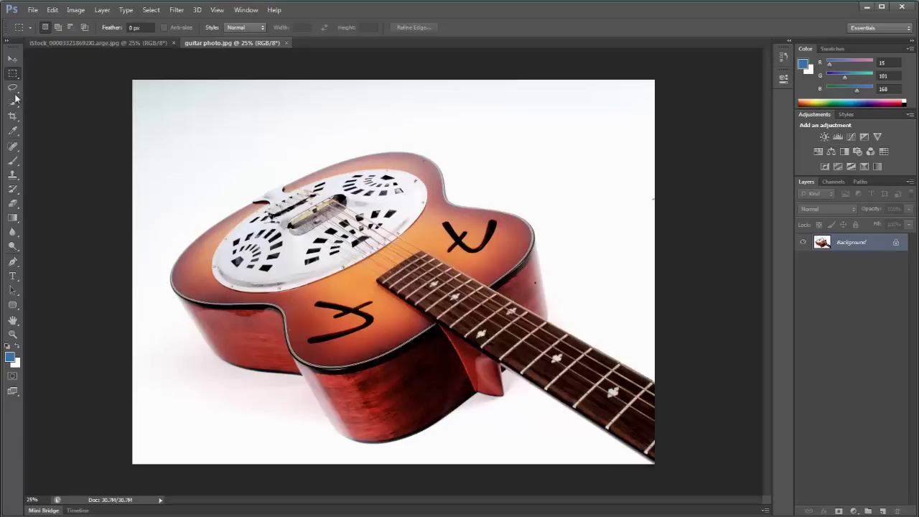
{"action": "left_click", "coordinate": [16, 94]}
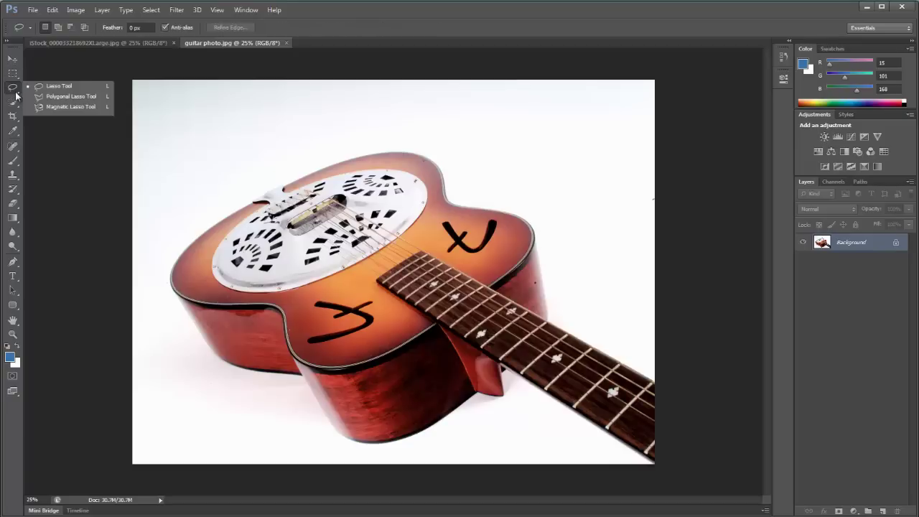
{"action": "left_click", "coordinate": [55, 98]}
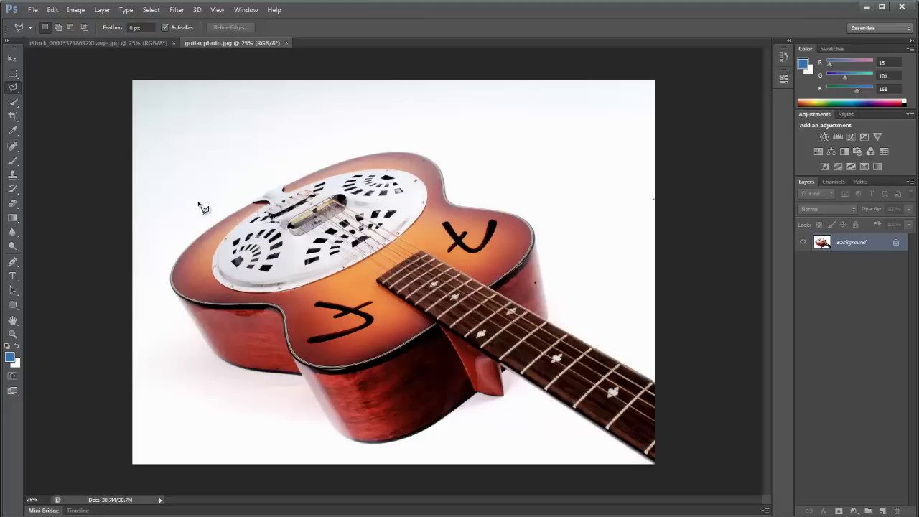
Step: Return to the freehand Lasso Tool from the lasso flyout, leaving the Window menu unchanged
{"action": "left_click", "coordinate": [239, 12]}
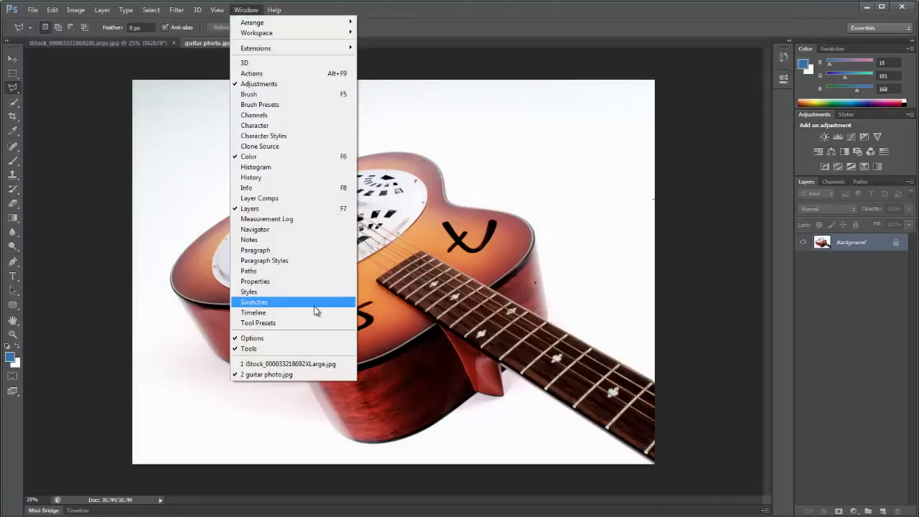
{"action": "left_click", "coordinate": [12, 85]}
{"action": "left_click_drag", "start_coordinate": [12, 85], "coordinate": [53, 91]}
{"action": "left_click", "coordinate": [15, 91]}
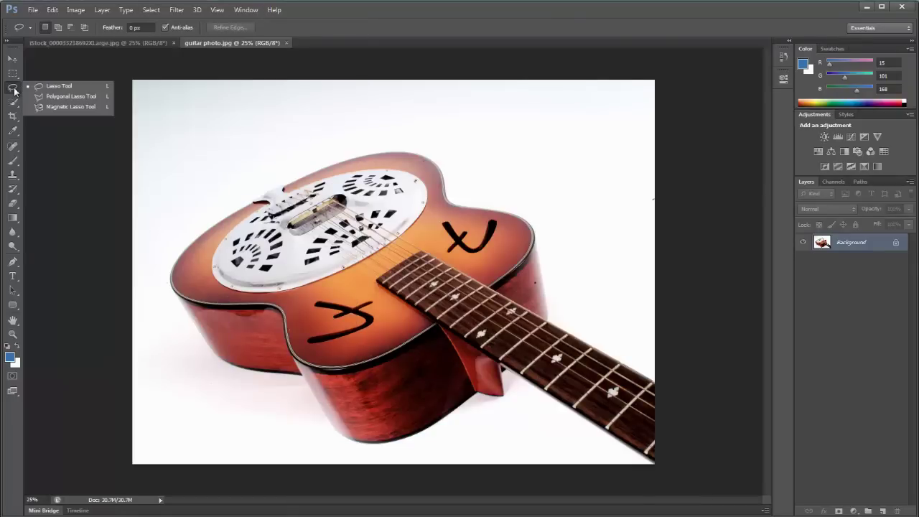
{"action": "left_click", "coordinate": [61, 87]}
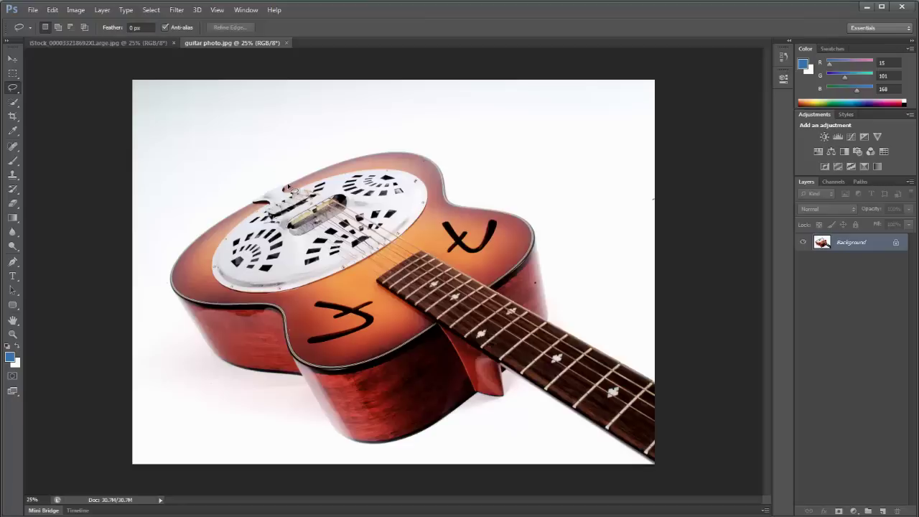
Step: Trace a freehand lasso outline around the guitar body and the neck running off the right edge
{"action": "mouse_move", "coordinate": [289, 192]}
{"action": "left_mouse_down"}
{"action": "mouse_move", "coordinate": [368, 155]}
{"action": "mouse_move", "coordinate": [424, 158]}
{"action": "mouse_move", "coordinate": [445, 176]}
{"action": "mouse_move", "coordinate": [455, 208]}
{"action": "mouse_move", "coordinate": [526, 221]}
{"action": "mouse_move", "coordinate": [541, 241]}
{"action": "mouse_move", "coordinate": [555, 322]}
{"action": "mouse_move", "coordinate": [644, 375]}
{"action": "mouse_move", "coordinate": [660, 391]}
{"action": "mouse_move", "coordinate": [624, 384]}
{"action": "mouse_move", "coordinate": [655, 389]}
{"action": "mouse_move", "coordinate": [669, 406]}
{"action": "mouse_move", "coordinate": [674, 465]}
{"action": "mouse_move", "coordinate": [636, 454]}
{"action": "mouse_move", "coordinate": [510, 373]}
{"action": "mouse_move", "coordinate": [506, 399]}
{"action": "mouse_move", "coordinate": [478, 399]}
{"action": "mouse_move", "coordinate": [384, 447]}
{"action": "mouse_move", "coordinate": [343, 435]}
{"action": "mouse_move", "coordinate": [304, 379]}
{"action": "mouse_move", "coordinate": [223, 369]}
{"action": "mouse_move", "coordinate": [170, 270]}
{"action": "mouse_move", "coordinate": [189, 242]}
{"action": "mouse_move", "coordinate": [273, 192]}
{"action": "left_mouse_up"}
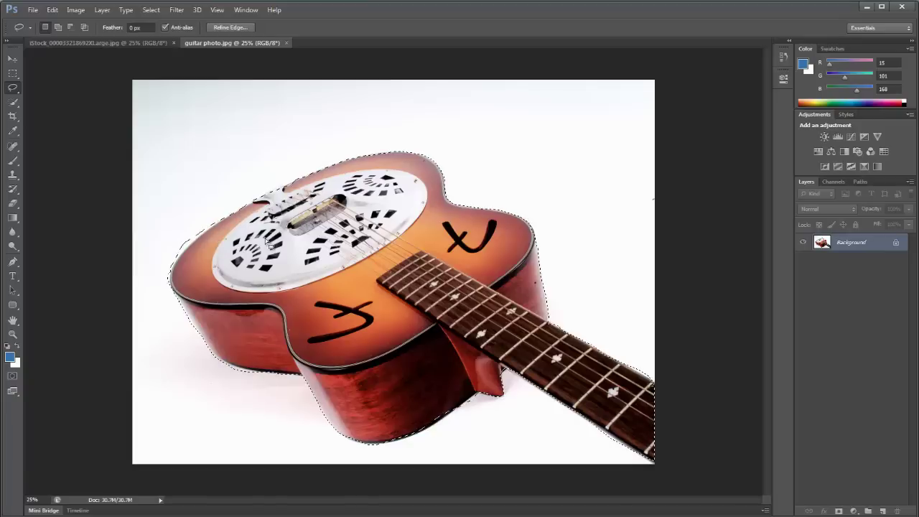
Step: Zoom in on the guitar body's upper right edge
{"action": "key", "text": "ctrl+plus"}
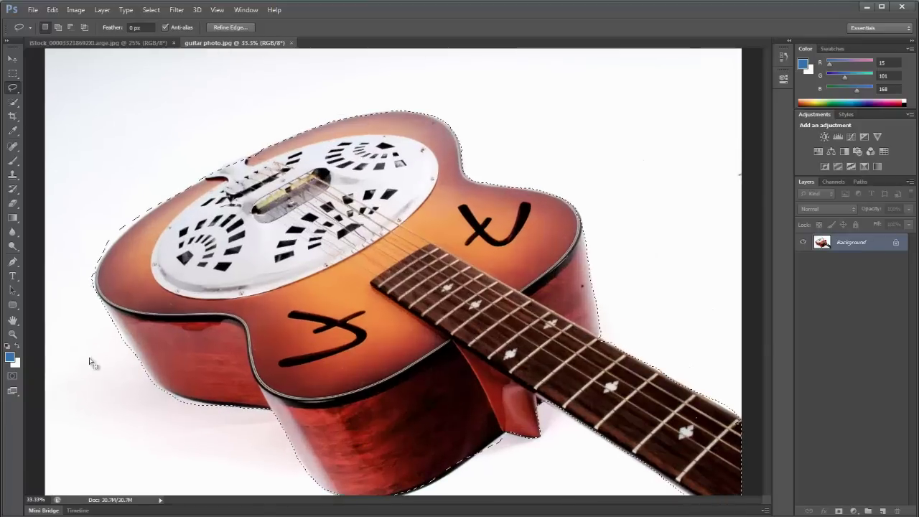
{"action": "key", "text": "z"}
{"action": "left_click", "coordinate": [493, 166]}
{"action": "left_click_drag", "start_coordinate": [492, 165], "coordinate": [522, 195]}
{"action": "left_click_drag", "start_coordinate": [557, 500], "coordinate": [482, 499]}
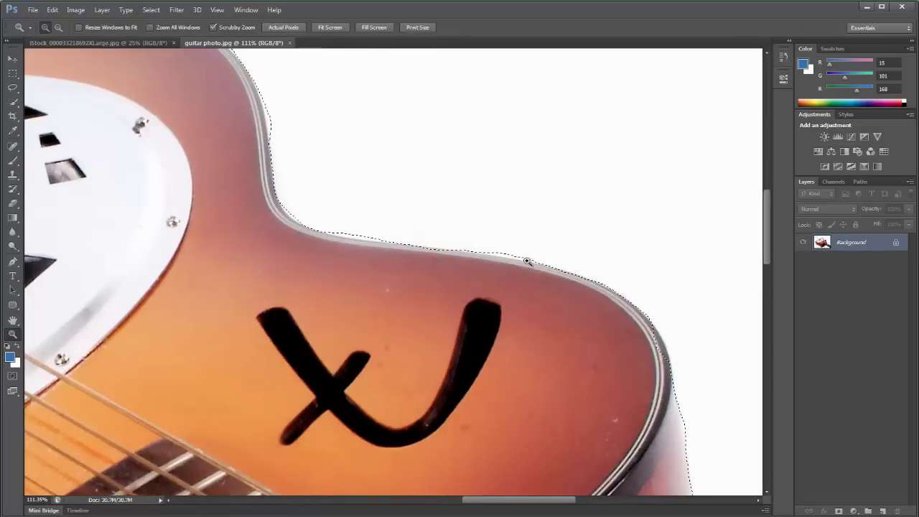
Step: Trim stray background with Alt and add missed rim with Shift, then zoom back out
{"action": "left_click", "coordinate": [12, 87]}
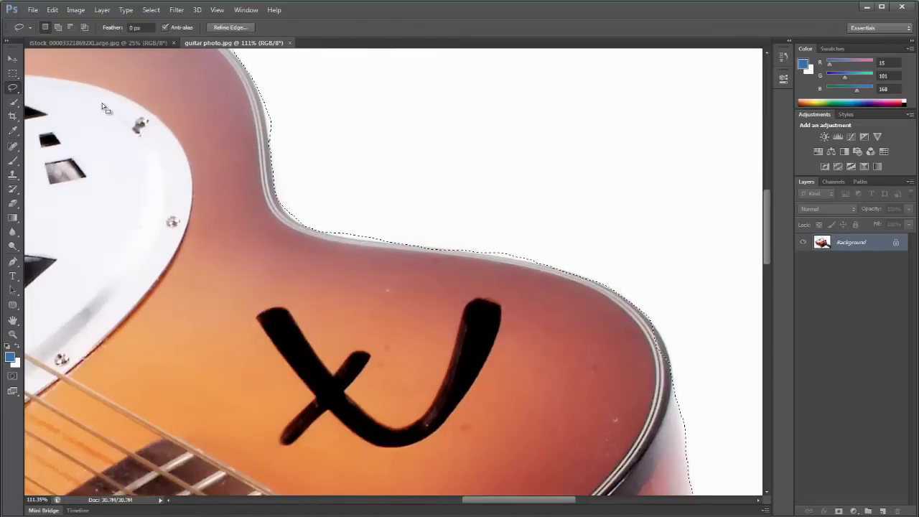
{"action": "key", "text": "alt"}
{"action": "mouse_move", "coordinate": [256, 158]}
{"action": "left_mouse_down"}
{"action": "mouse_move", "coordinate": [273, 200]}
{"action": "mouse_move", "coordinate": [334, 236]}
{"action": "mouse_move", "coordinate": [402, 246]}
{"action": "left_mouse_up"}
{"action": "mouse_move", "coordinate": [362, 195]}
{"action": "left_mouse_down"}
{"action": "mouse_move", "coordinate": [492, 232]}
{"action": "mouse_move", "coordinate": [453, 246]}
{"action": "left_mouse_up"}
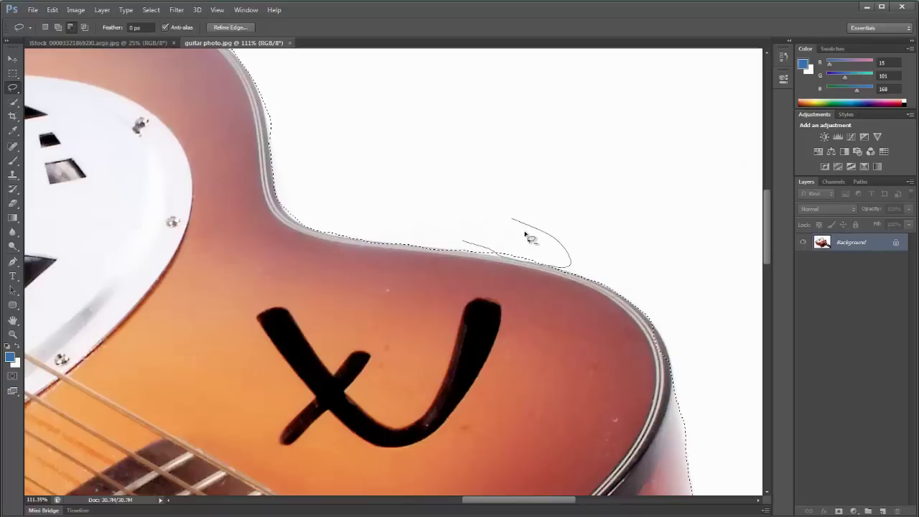
{"action": "mouse_move", "coordinate": [686, 384]}
{"action": "left_mouse_down"}
{"action": "mouse_move", "coordinate": [685, 477]}
{"action": "mouse_move", "coordinate": [715, 447]}
{"action": "mouse_move", "coordinate": [709, 379]}
{"action": "left_mouse_up"}
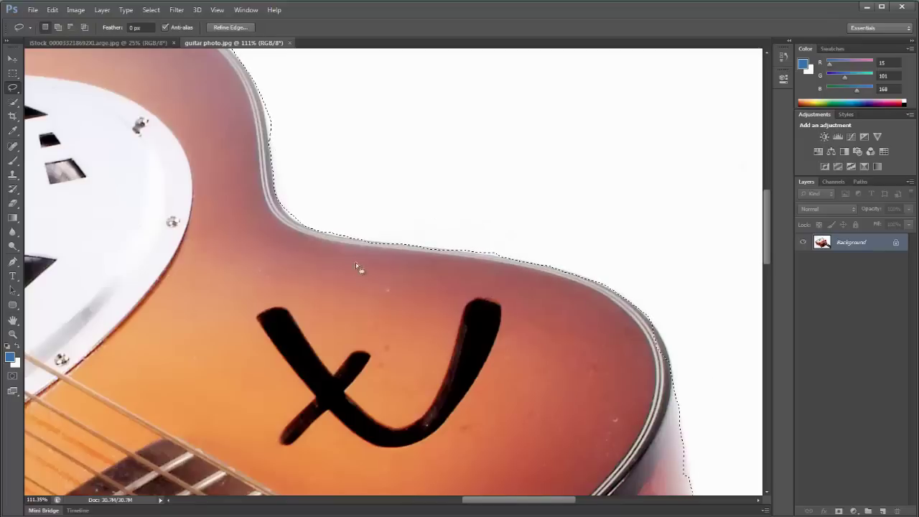
{"action": "mouse_move", "coordinate": [321, 249]}
{"action": "left_mouse_down"}
{"action": "mouse_move", "coordinate": [380, 242]}
{"action": "mouse_move", "coordinate": [419, 251]}
{"action": "mouse_move", "coordinate": [409, 276]}
{"action": "left_mouse_up"}
{"action": "mouse_move", "coordinate": [625, 325]}
{"action": "left_mouse_down"}
{"action": "mouse_move", "coordinate": [666, 351]}
{"action": "mouse_move", "coordinate": [670, 367]}
{"action": "mouse_move", "coordinate": [657, 373]}
{"action": "mouse_move", "coordinate": [654, 332]}
{"action": "left_mouse_up"}
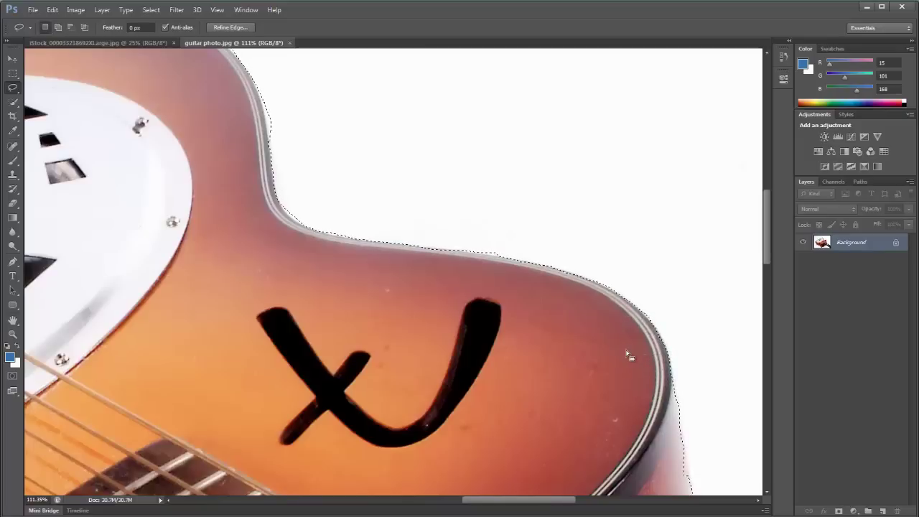
{"action": "key", "text": "ctrl+minus"}
{"action": "key", "text": "ctrl+minus"}
{"action": "key", "text": "ctrl+minus"}
{"action": "key", "text": "ctrl+minus"}
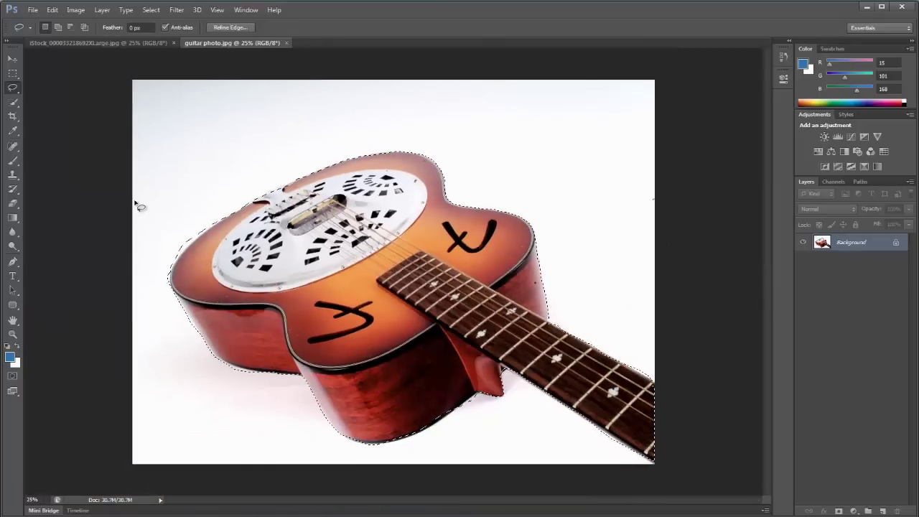
Step: Select the Polygonal Lasso Tool and bring up the iStock star-trail house photo
{"action": "left_click", "coordinate": [17, 89]}
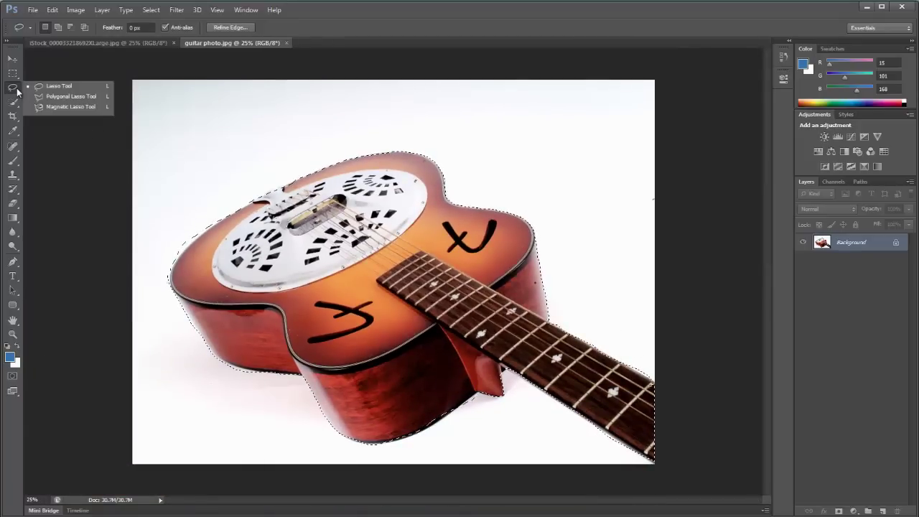
{"action": "left_click", "coordinate": [54, 99]}
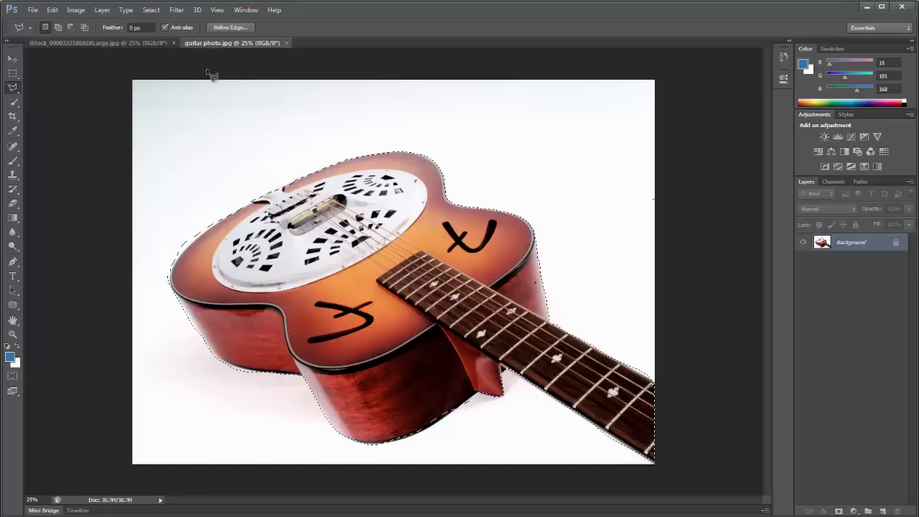
{"action": "left_click", "coordinate": [135, 43]}
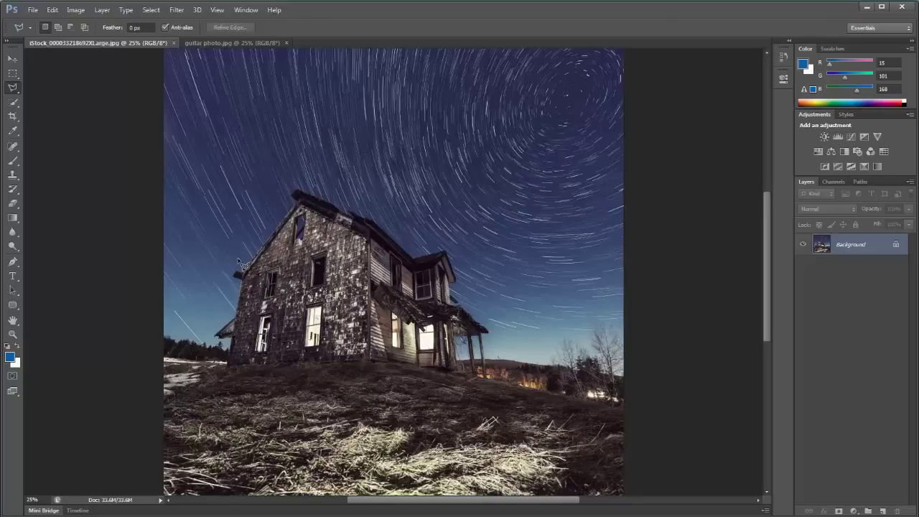
Step: Place polygonal points along the roof, gable, tree line, ground and the house's left wall
{"action": "left_click", "coordinate": [296, 191]}
{"action": "left_click", "coordinate": [349, 215]}
{"action": "left_click", "coordinate": [414, 260]}
{"action": "left_click", "coordinate": [447, 255]}
{"action": "left_click", "coordinate": [454, 284]}
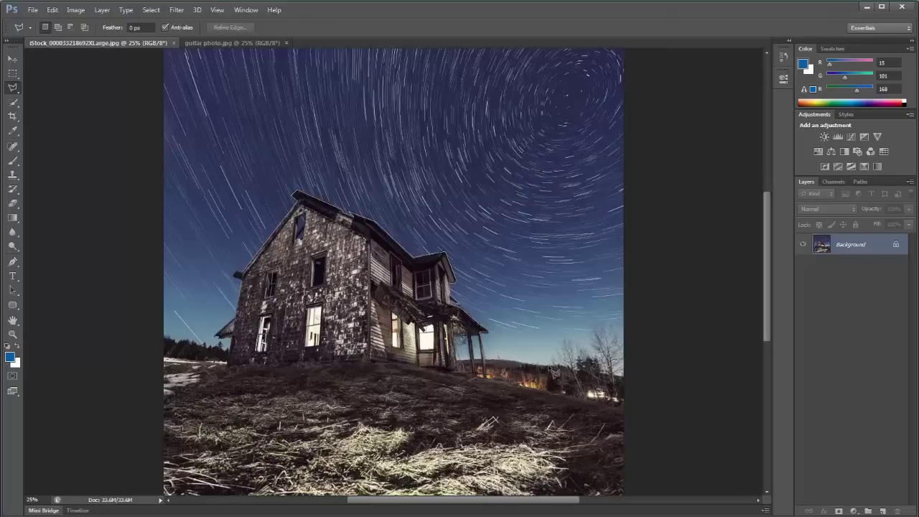
{"action": "left_click", "coordinate": [626, 374]}
{"action": "left_click", "coordinate": [671, 501]}
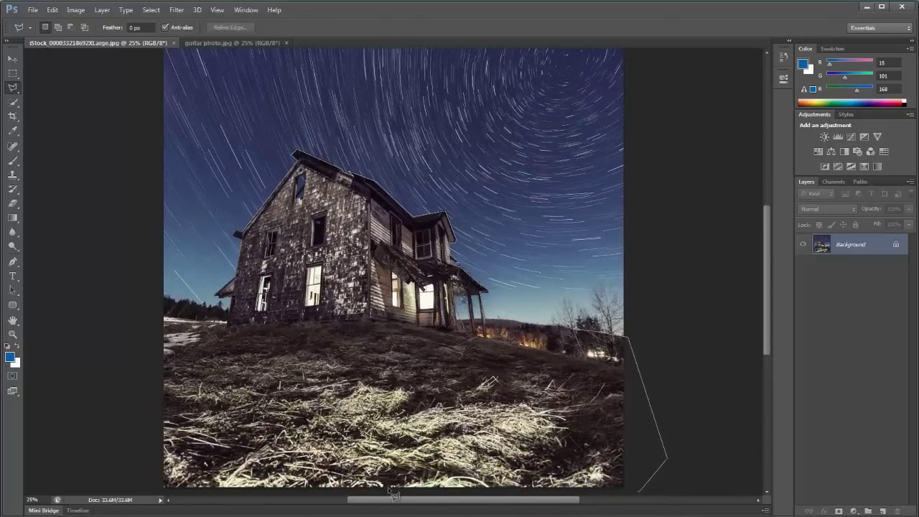
{"action": "left_click", "coordinate": [153, 491]}
{"action": "left_click", "coordinate": [123, 307]}
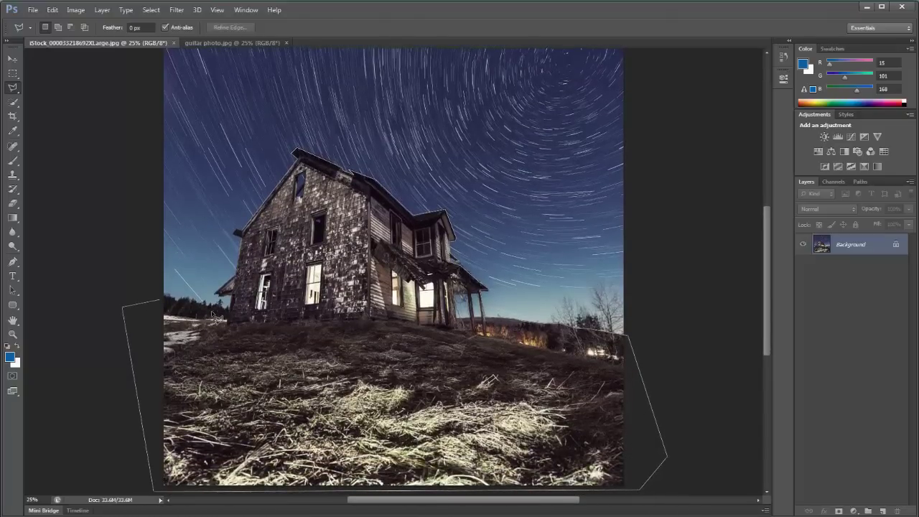
{"action": "left_click", "coordinate": [227, 319]}
{"action": "left_click", "coordinate": [237, 229]}
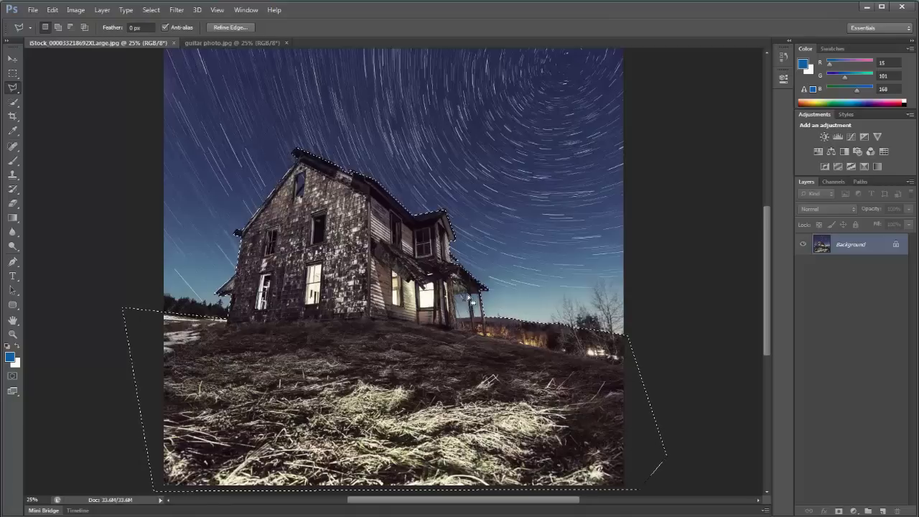
{"action": "key", "text": "alt"}
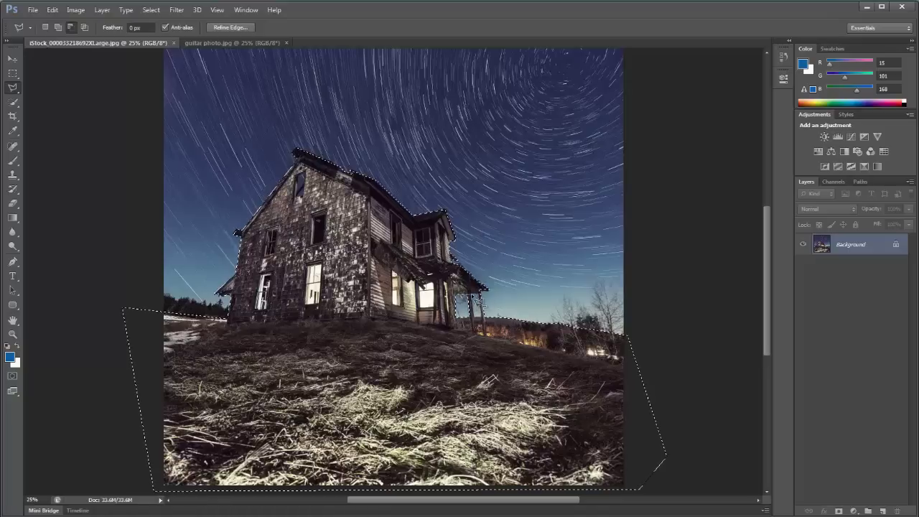
{"action": "key", "text": "alt"}
{"action": "key", "text": "alt"}
{"action": "key", "text": "alt"}
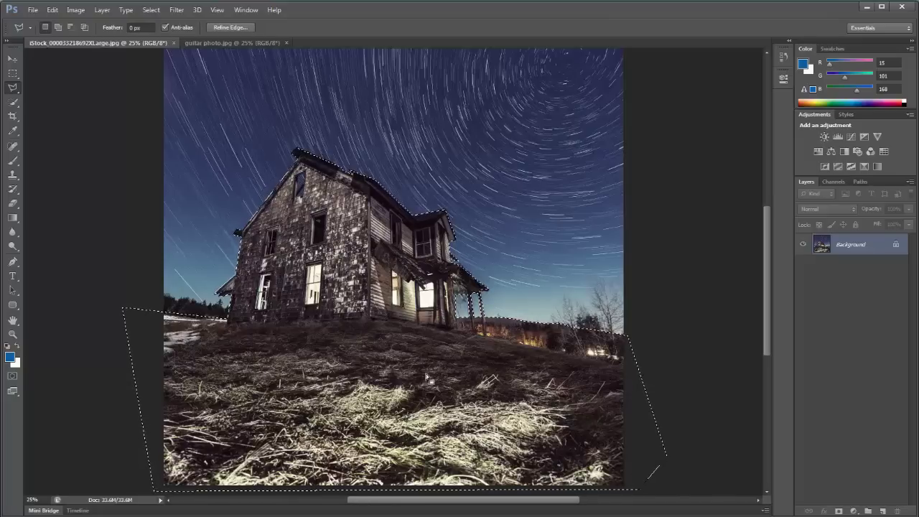
{"action": "key", "text": "alt"}
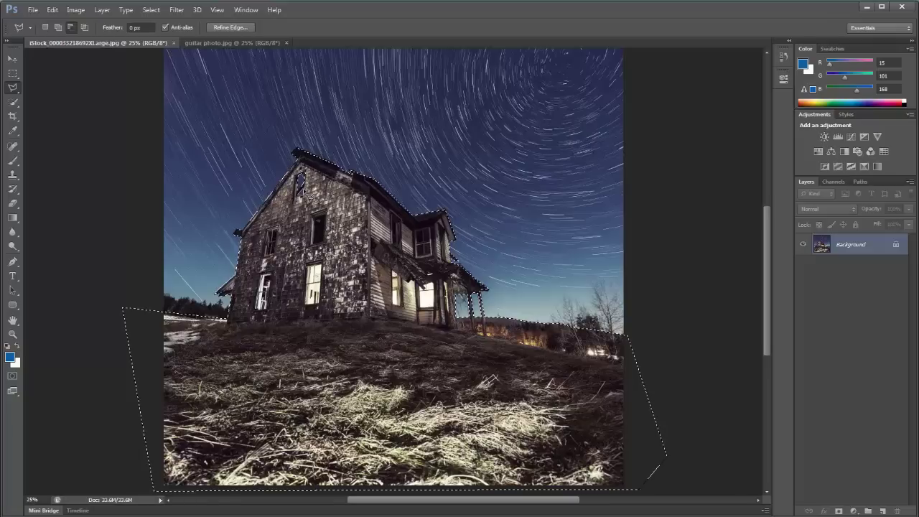
Step: Copy the selected house and hillside with Edit > Copy
{"action": "left_click", "coordinate": [45, 27]}
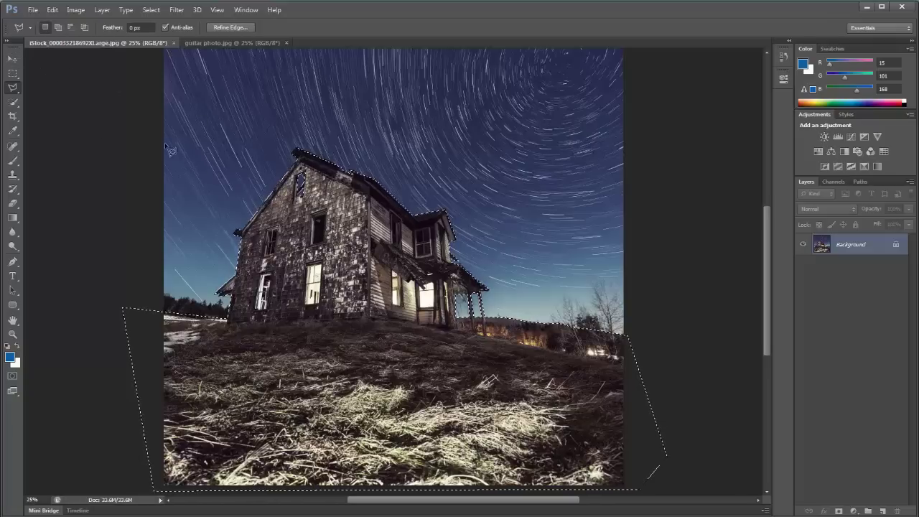
{"action": "left_click", "coordinate": [52, 10]}
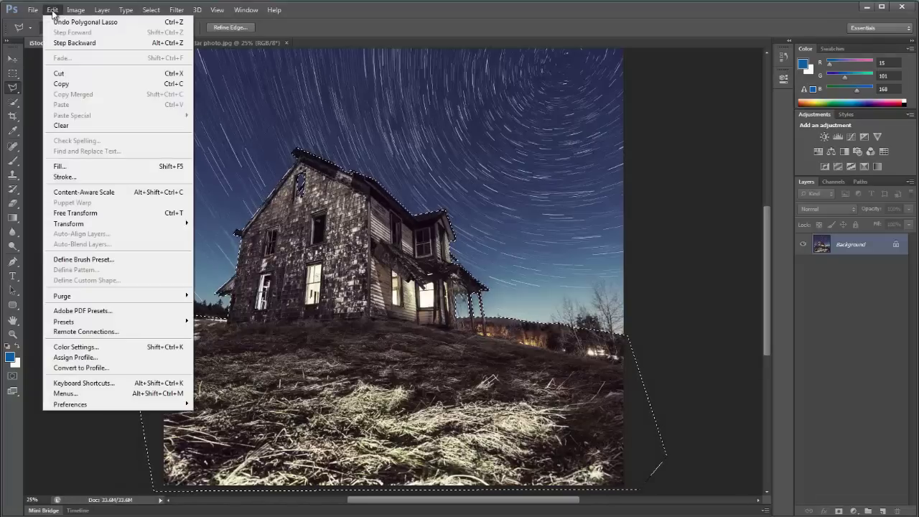
{"action": "left_click", "coordinate": [71, 86]}
Step: Paste the house into the guitar photo, accepting the colour profile mismatch
{"action": "left_click", "coordinate": [205, 43]}
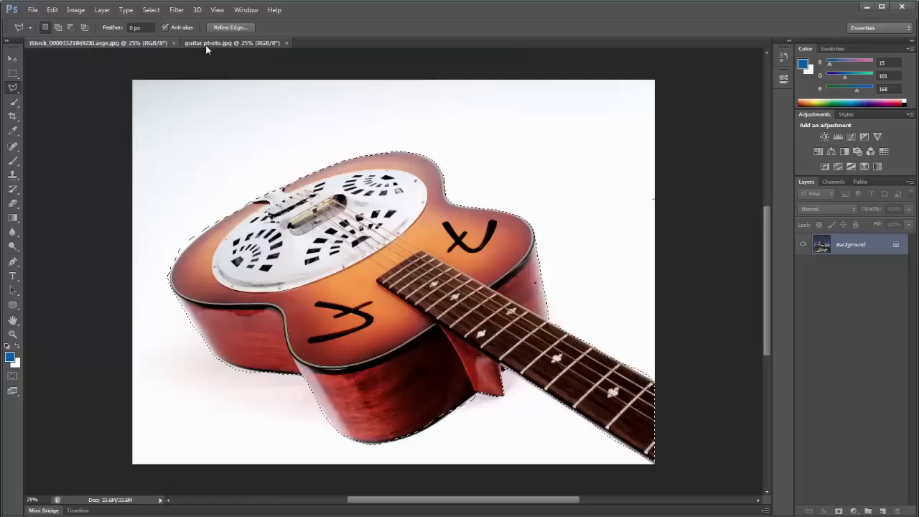
{"action": "left_click", "coordinate": [12, 72]}
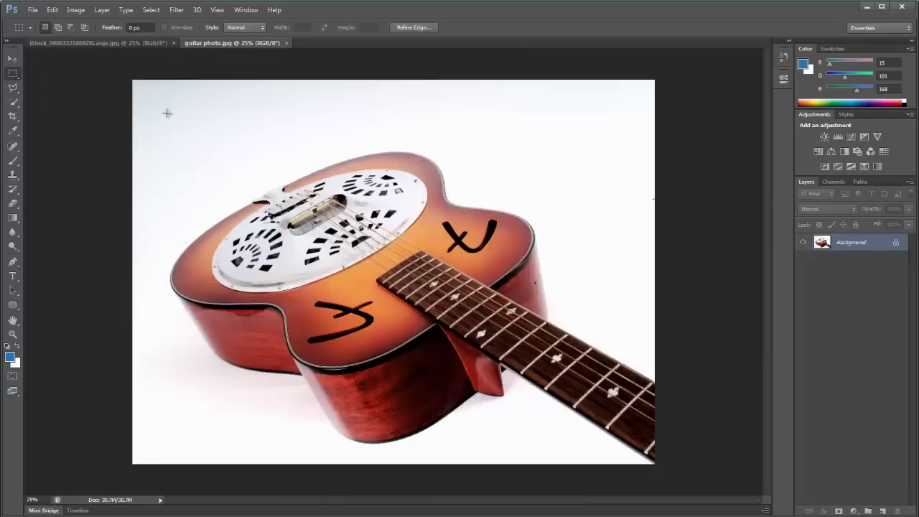
{"action": "left_click", "coordinate": [51, 15]}
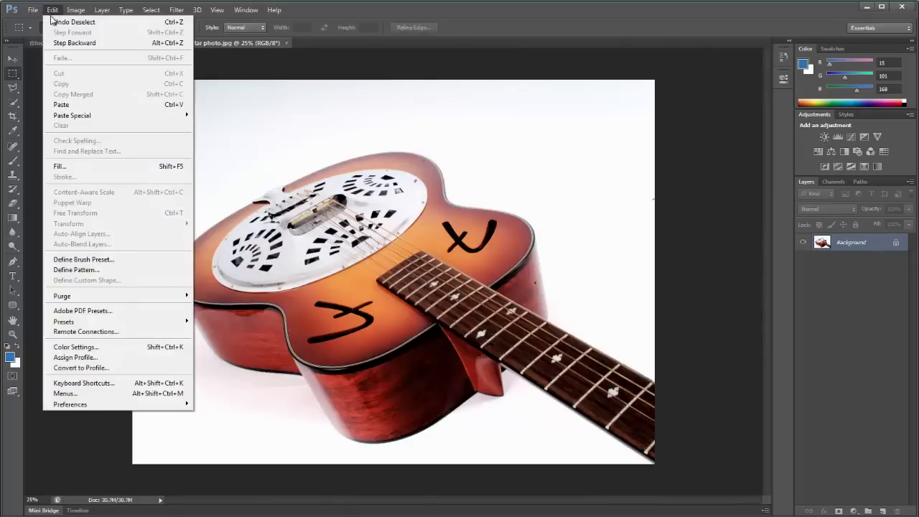
{"action": "left_click", "coordinate": [65, 104]}
{"action": "left_click", "coordinate": [505, 246]}
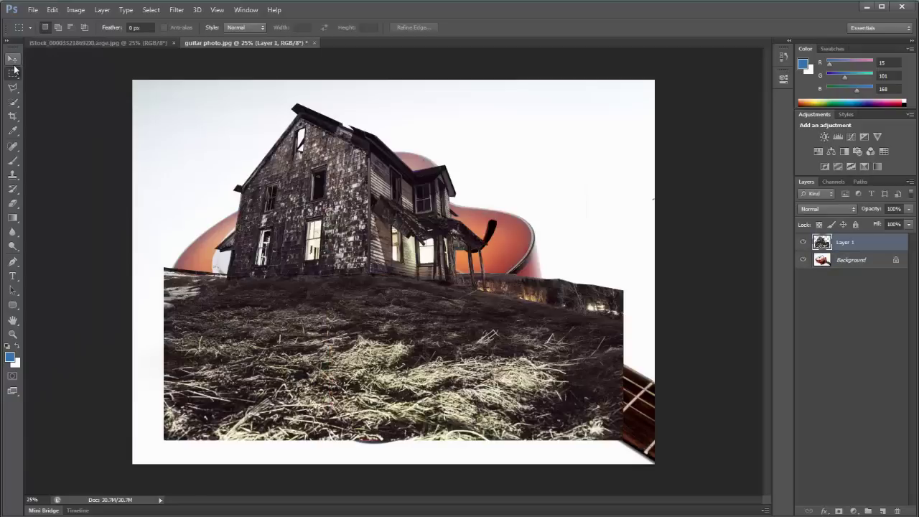
Step: Nudge the pasted house layer slightly right and down, then return to the house photo
{"action": "left_click", "coordinate": [13, 62]}
{"action": "left_click_drag", "start_coordinate": [303, 204], "coordinate": [344, 215]}
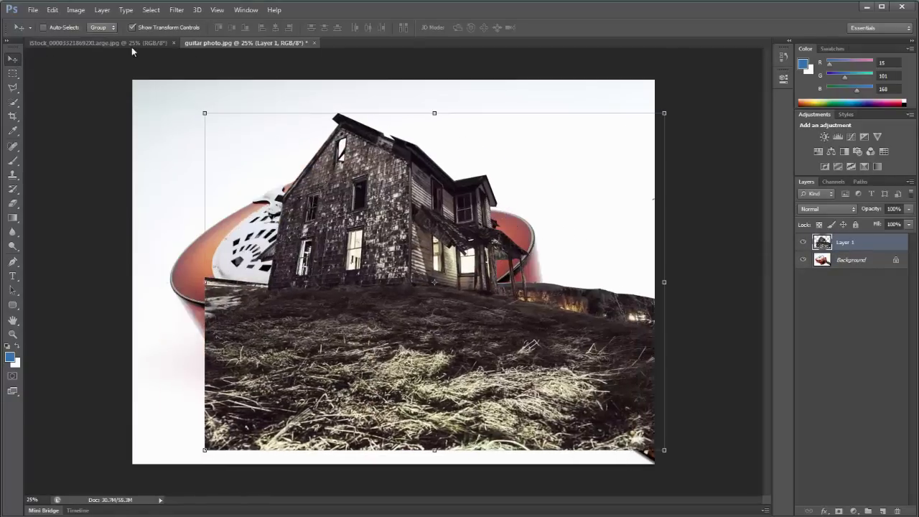
{"action": "key", "text": "ctrl+Tab"}
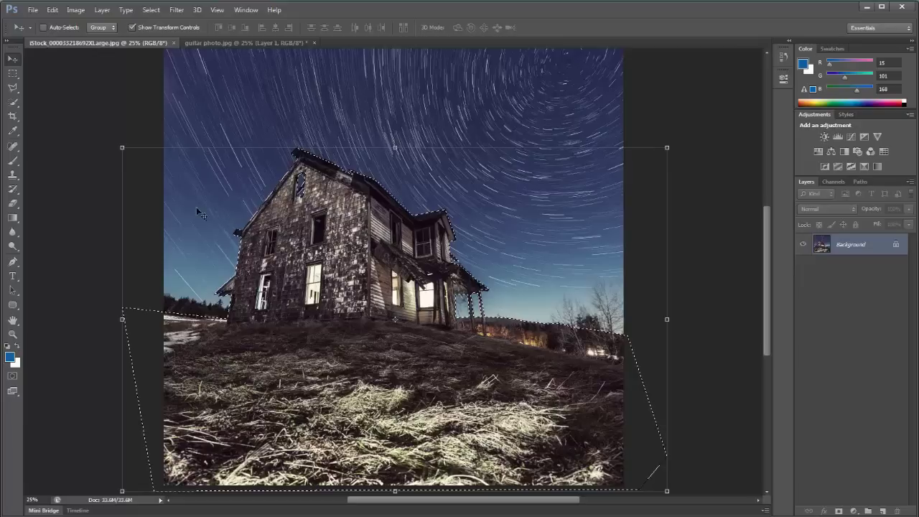
{"action": "left_click", "coordinate": [12, 74]}
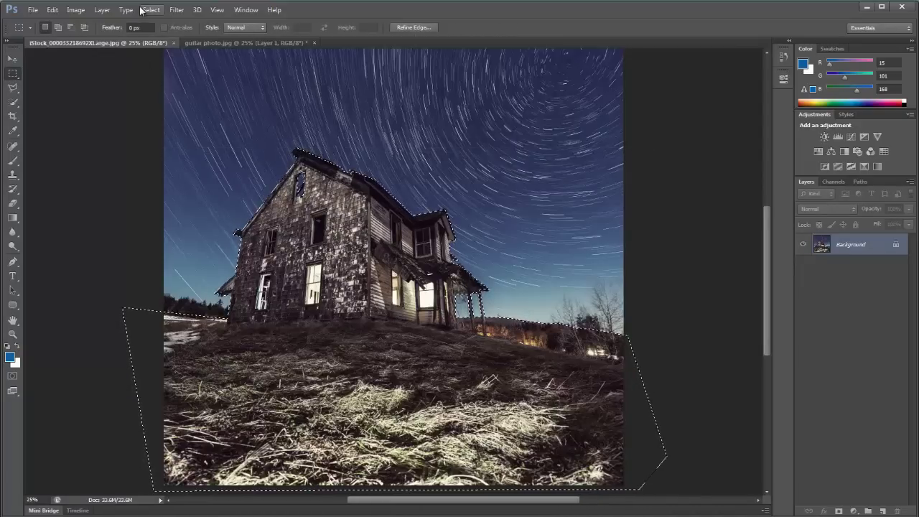
{"action": "left_click", "coordinate": [177, 11]}
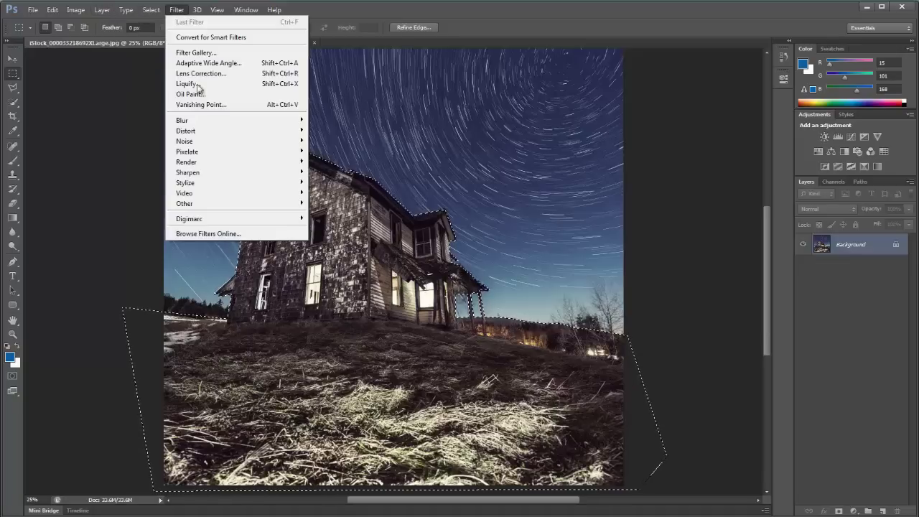
{"action": "mouse_move", "coordinate": [211, 123]}
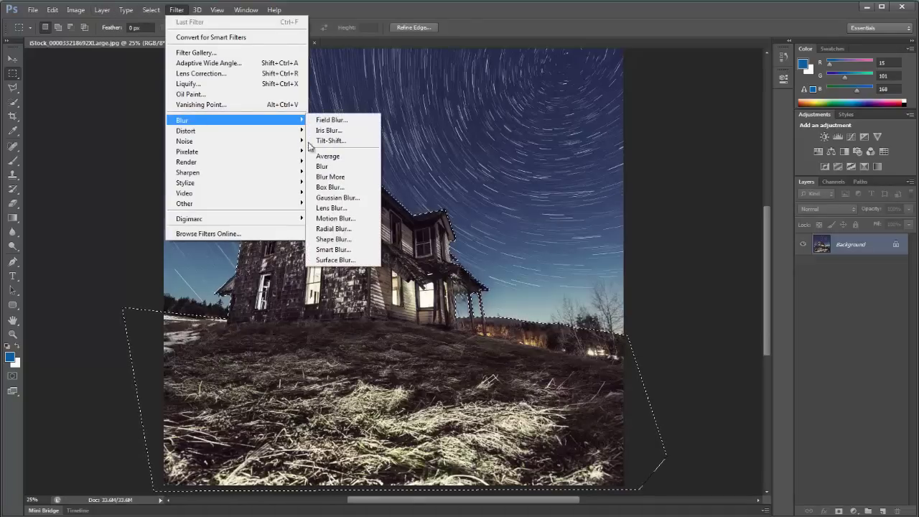
{"action": "left_click", "coordinate": [343, 219]}
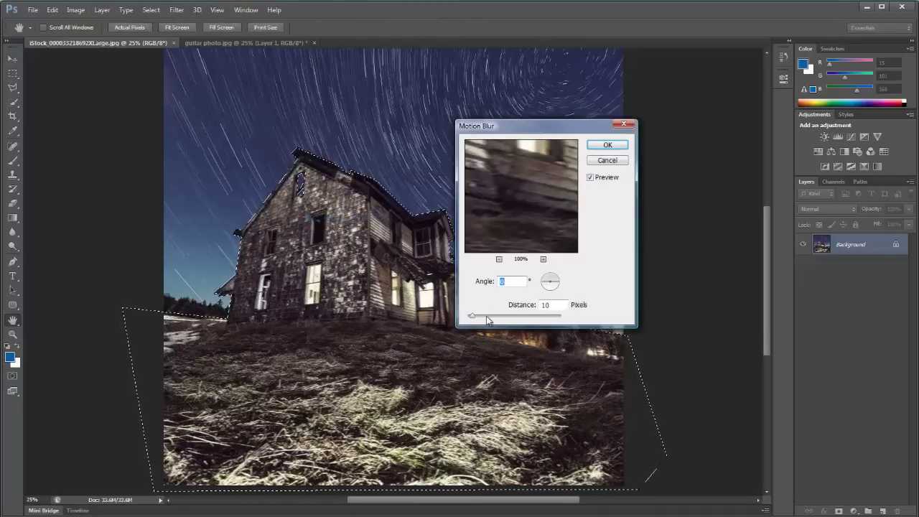
{"action": "left_click_drag", "start_coordinate": [505, 323], "coordinate": [526, 319]}
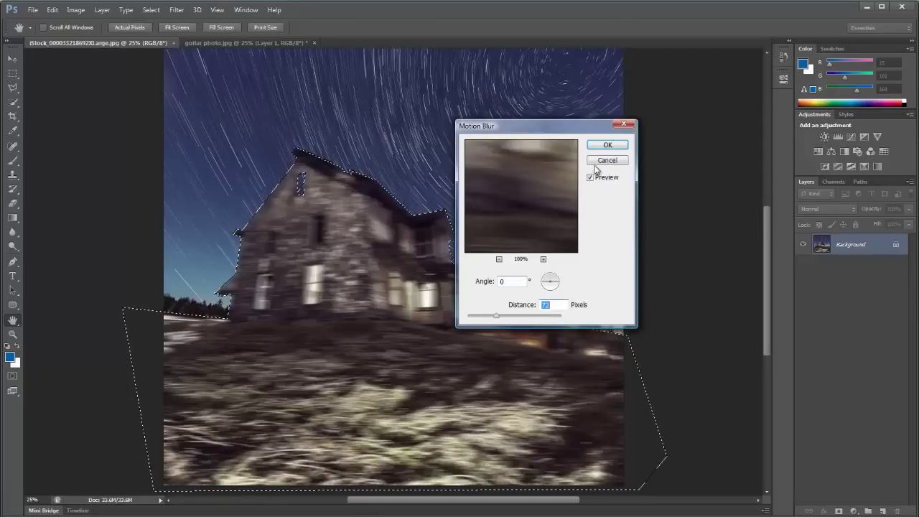
{"action": "left_click", "coordinate": [605, 161]}
{"action": "left_click", "coordinate": [75, 10]}
{"action": "mouse_move", "coordinate": [89, 37]}
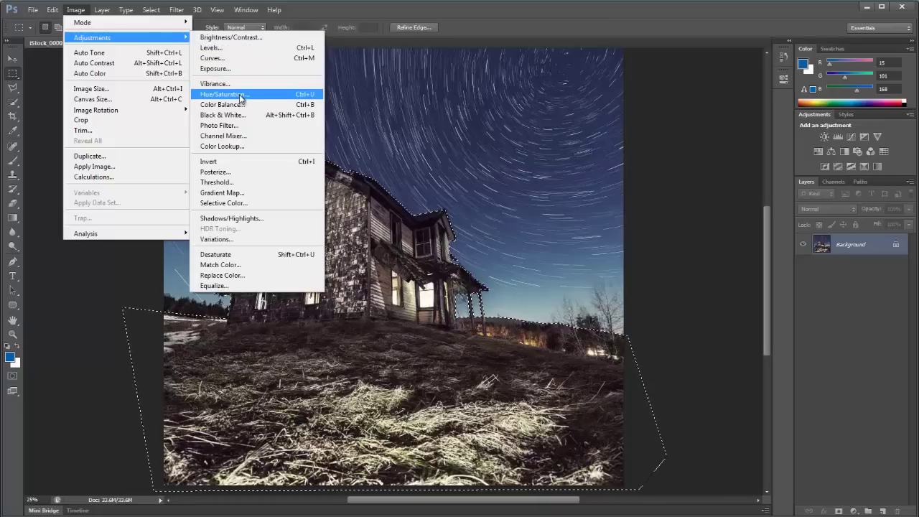
{"action": "left_click", "coordinate": [18, 77]}
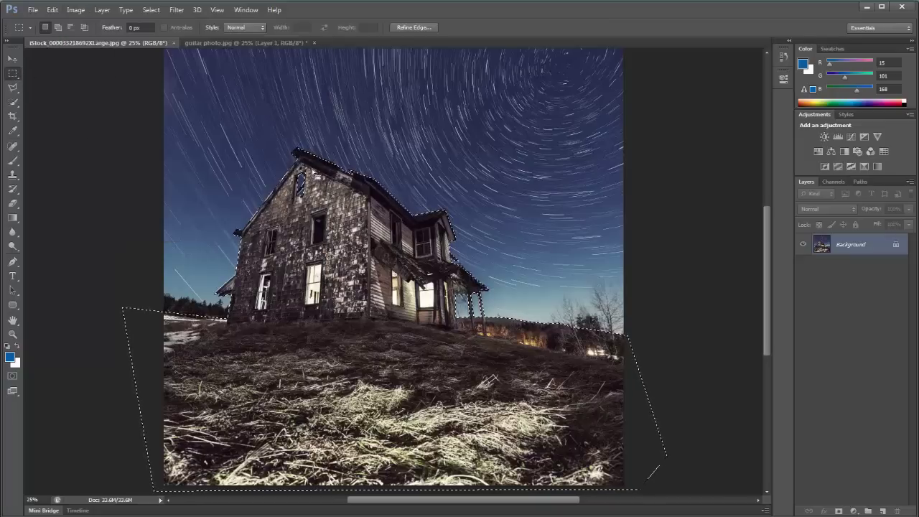